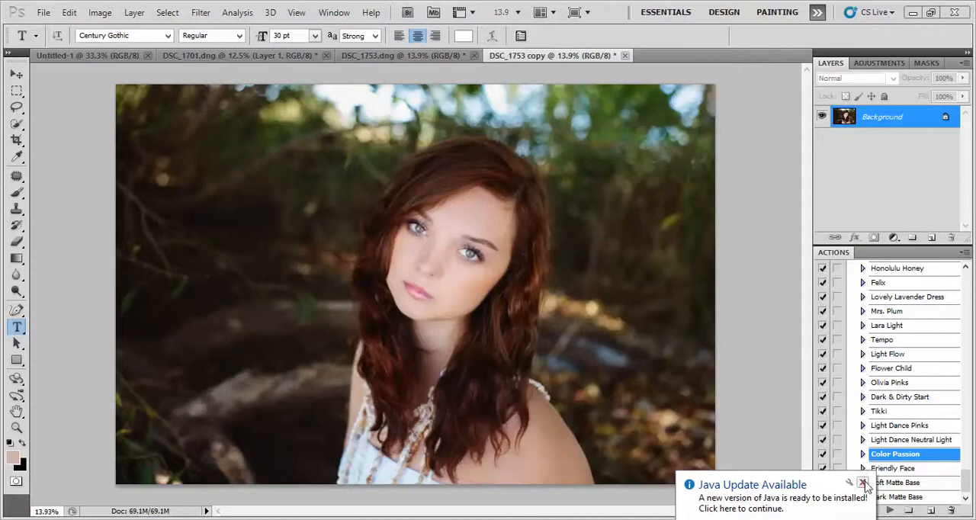
Dismiss the Java update notice and compare the original DSC_1753.dng image with the edited DSC_1753 copy.
{"action": "left_click", "coordinate": [863, 483]}
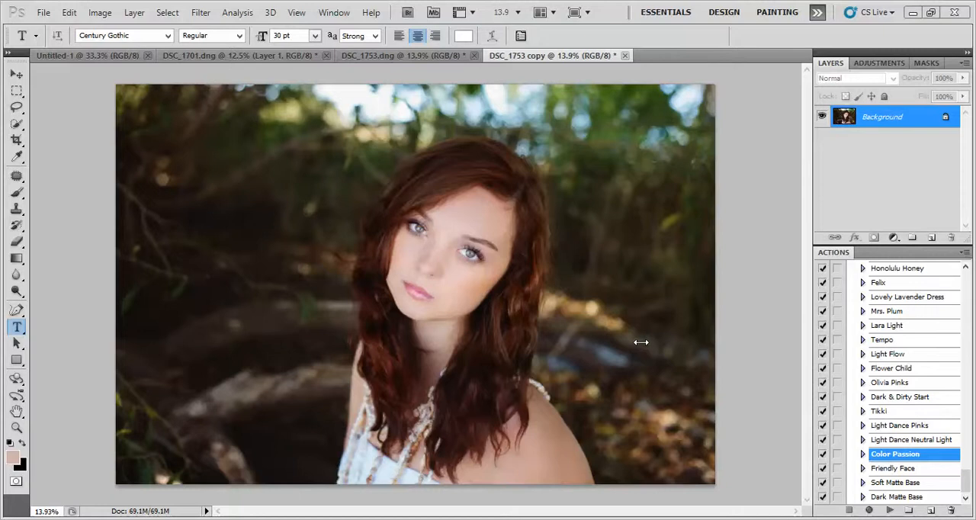
{"action": "left_click", "coordinate": [409, 55]}
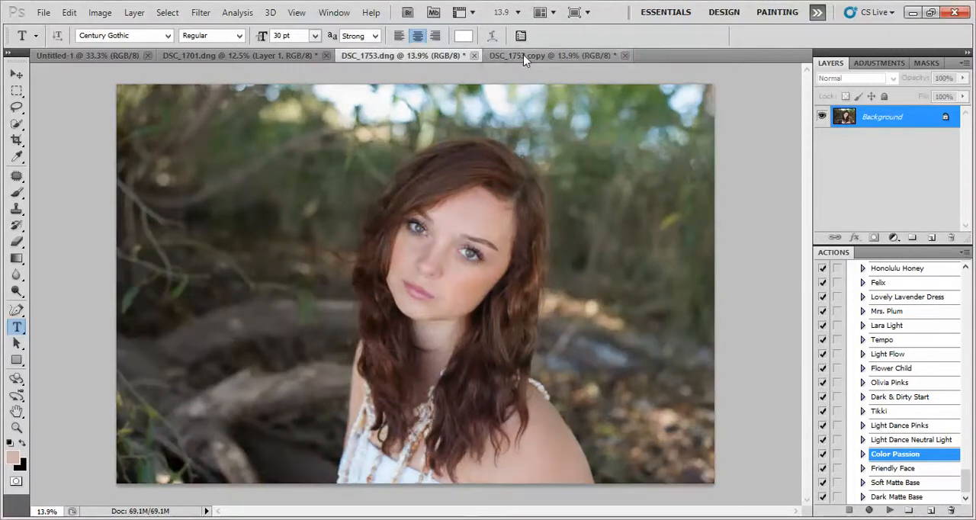
{"action": "left_click", "coordinate": [523, 54]}
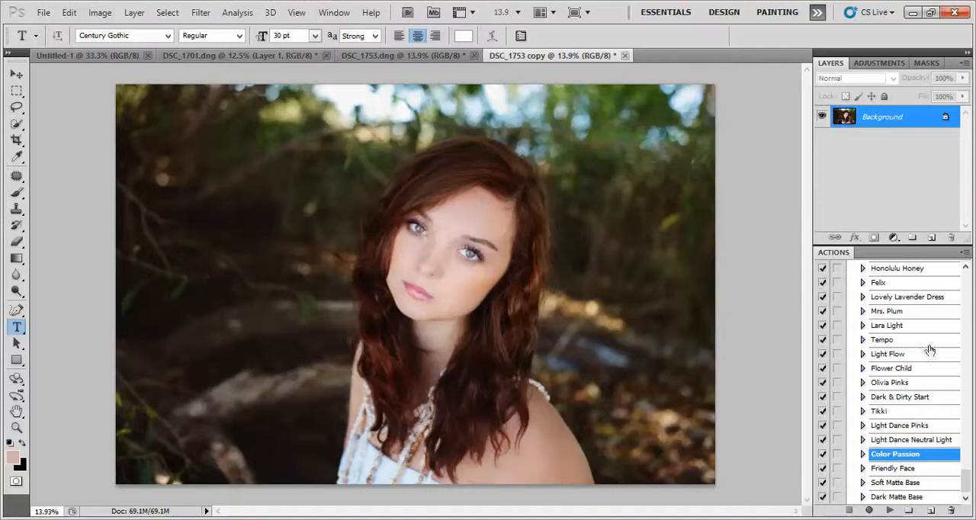
Play the Tikki action on the DSC_1753 copy portrait.
{"action": "mouse_move", "coordinate": [966, 478]}
{"action": "left_mouse_down"}
{"action": "mouse_move", "coordinate": [966, 439]}
{"action": "mouse_move", "coordinate": [964, 480]}
{"action": "left_mouse_up"}
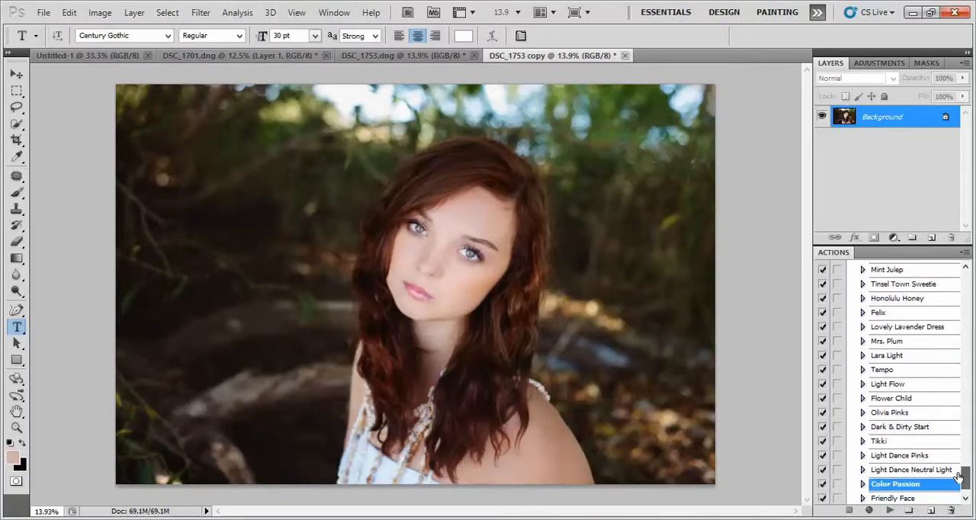
{"action": "left_click", "coordinate": [902, 443]}
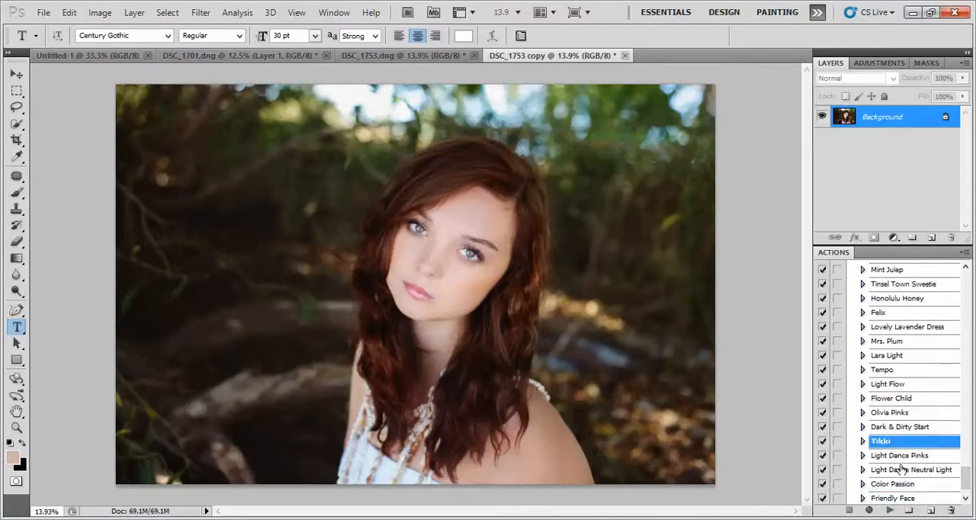
{"action": "left_click", "coordinate": [890, 510]}
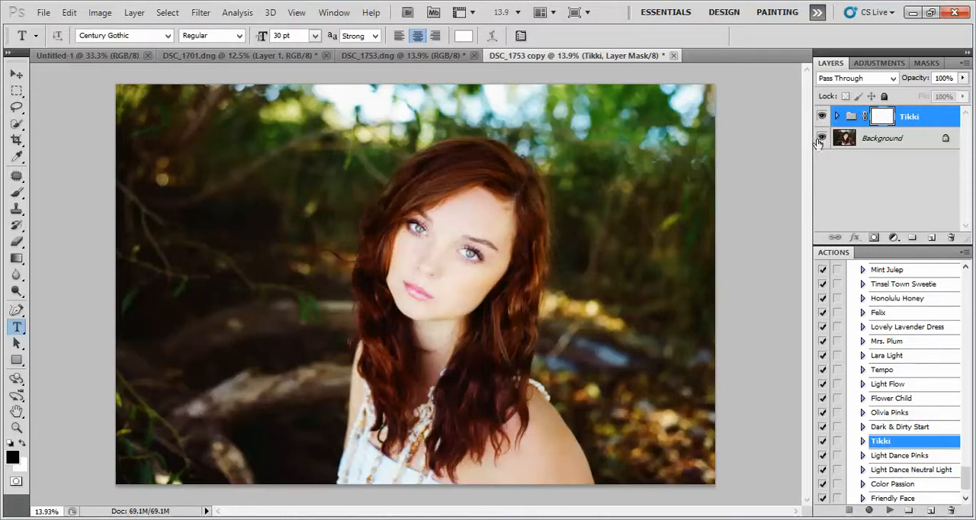
Expand the Tikki group and examine what its Light, Straight Tones and Bright Star layers contribute by toggling their visibility.
{"action": "left_click", "coordinate": [964, 79]}
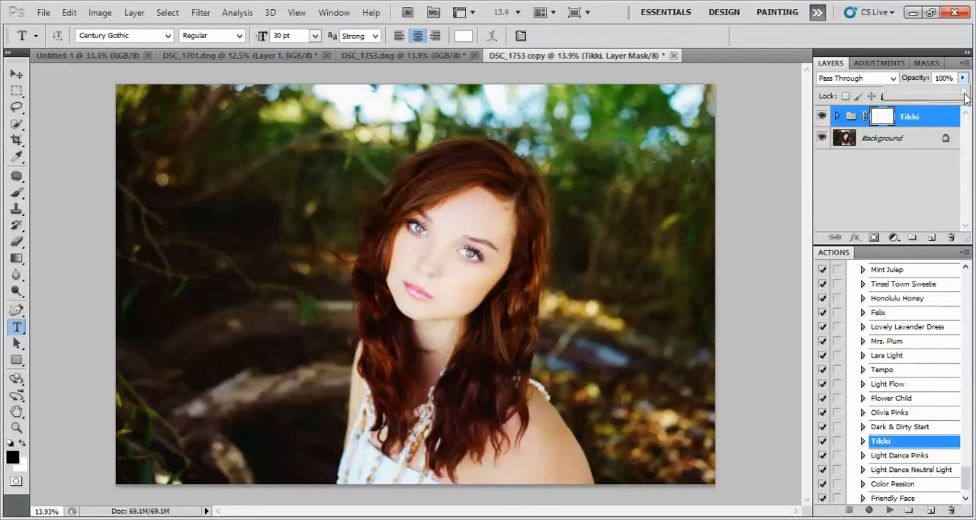
{"action": "mouse_move", "coordinate": [964, 94]}
{"action": "left_mouse_down"}
{"action": "mouse_move", "coordinate": [882, 95]}
{"action": "mouse_move", "coordinate": [973, 98]}
{"action": "mouse_move", "coordinate": [876, 93]}
{"action": "mouse_move", "coordinate": [975, 100]}
{"action": "mouse_move", "coordinate": [953, 97]}
{"action": "mouse_move", "coordinate": [896, 101]}
{"action": "mouse_move", "coordinate": [975, 107]}
{"action": "left_mouse_up"}
{"action": "left_click", "coordinate": [839, 116]}
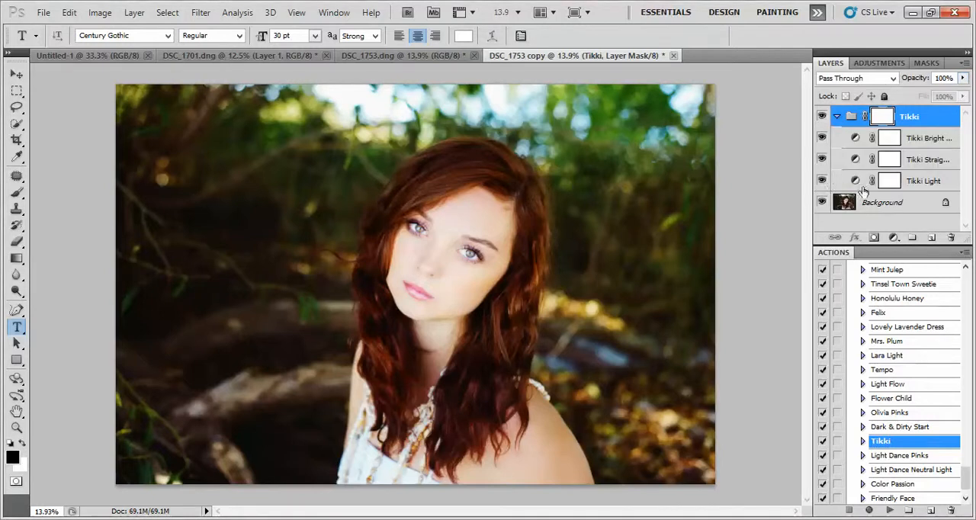
{"action": "left_click", "coordinate": [822, 180]}
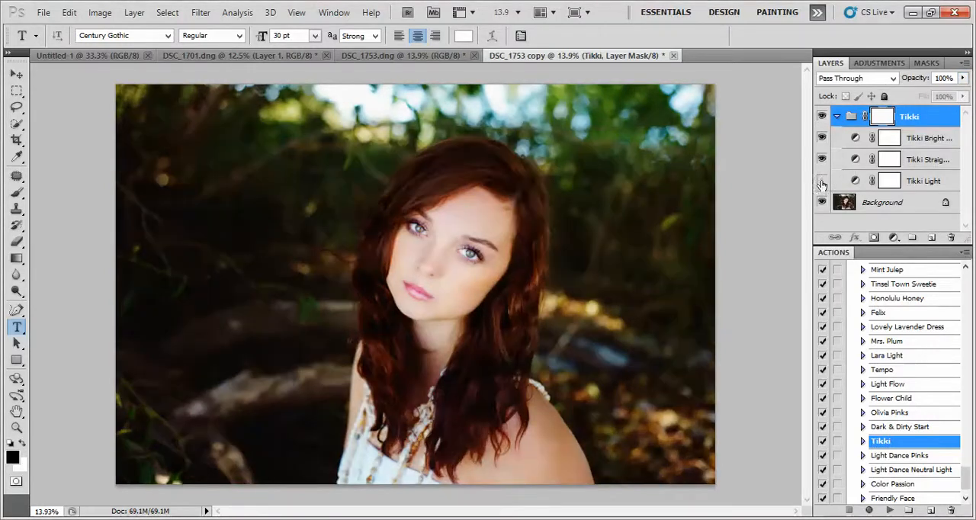
{"action": "left_click", "coordinate": [822, 181]}
{"action": "left_click", "coordinate": [823, 159]}
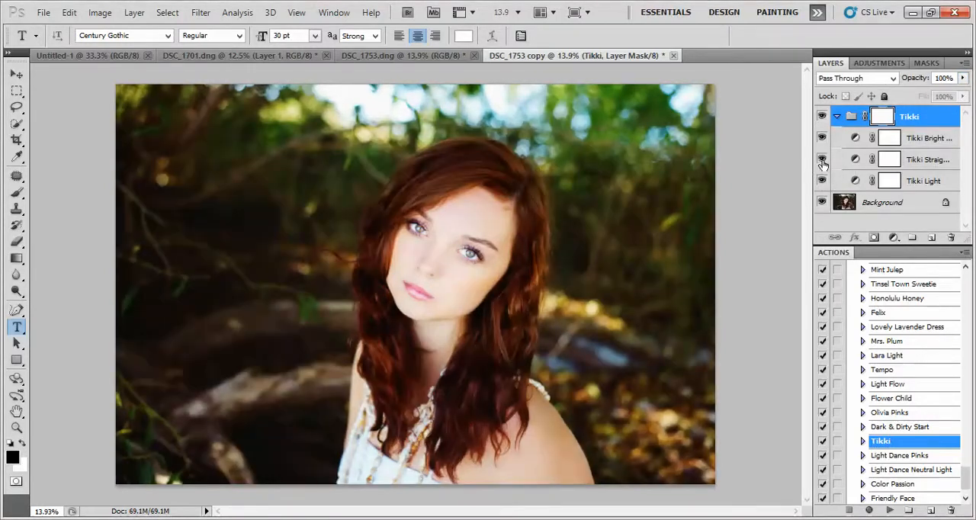
{"action": "left_click", "coordinate": [822, 138]}
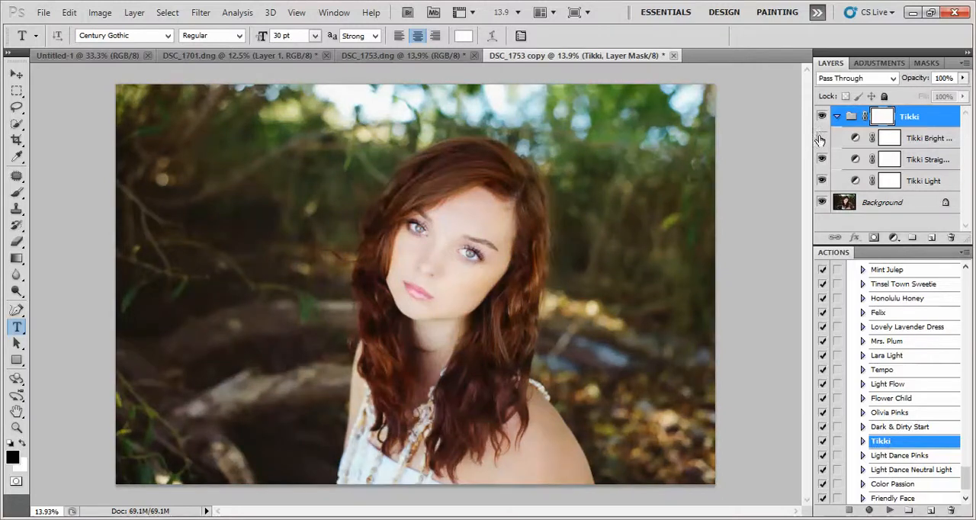
{"action": "left_click", "coordinate": [822, 140]}
{"action": "left_click", "coordinate": [822, 143]}
{"action": "left_click", "coordinate": [822, 141]}
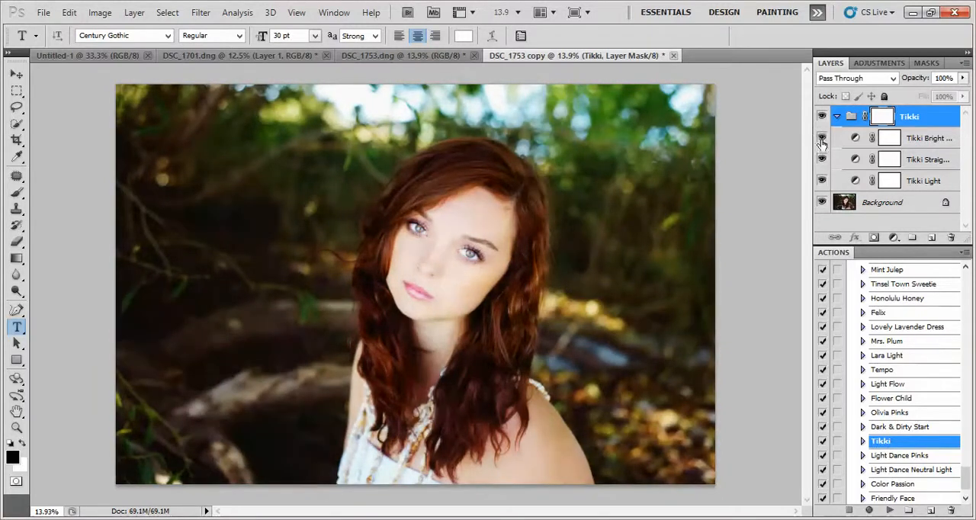
{"action": "left_click", "coordinate": [822, 142]}
{"action": "left_click", "coordinate": [822, 143]}
{"action": "left_click", "coordinate": [823, 144]}
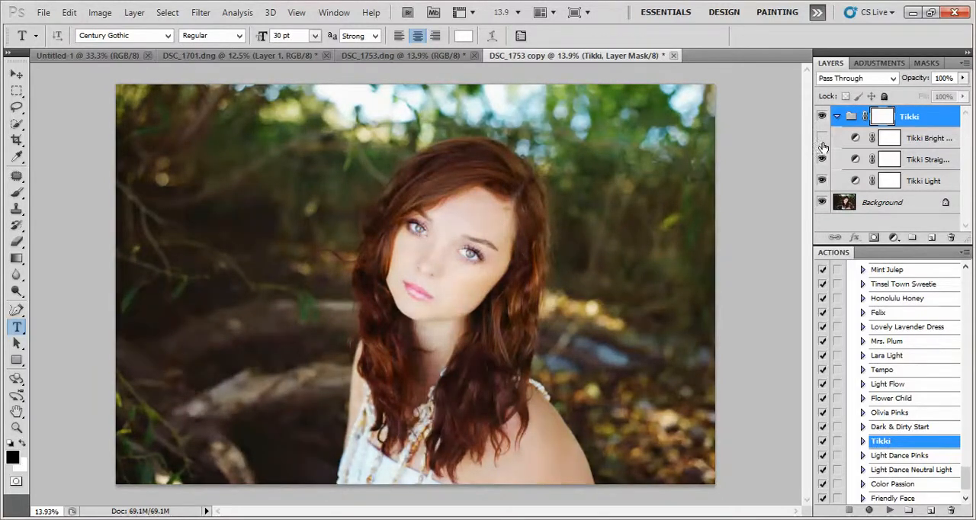
{"action": "left_click", "coordinate": [823, 146]}
{"action": "left_click", "coordinate": [822, 182]}
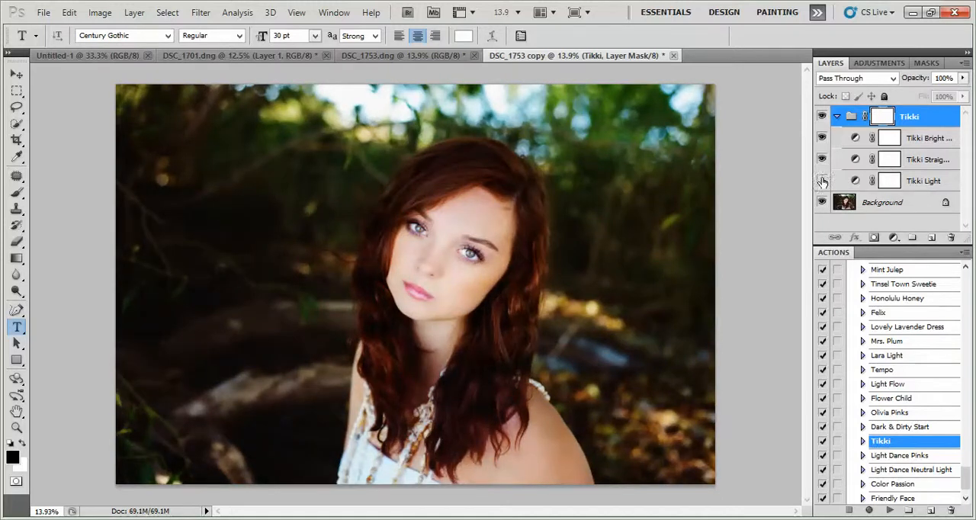
{"action": "left_click", "coordinate": [823, 181]}
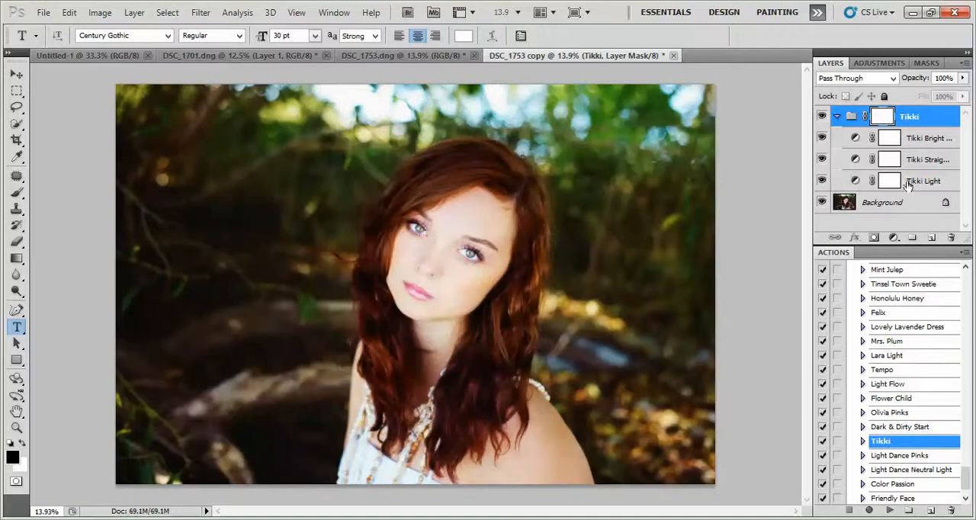
Lower the opacity of the Tikki Light layer to 16%.
{"action": "left_click", "coordinate": [934, 183]}
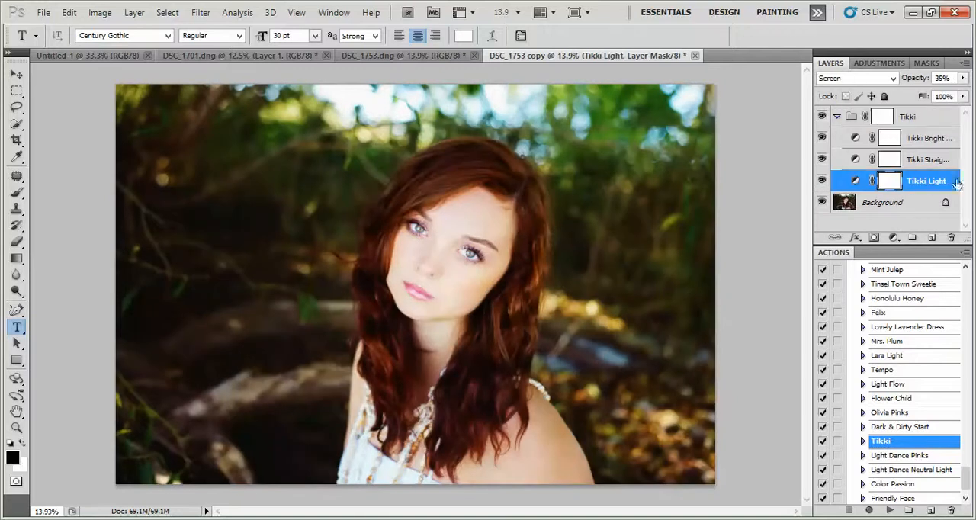
{"action": "left_click", "coordinate": [963, 79]}
{"action": "mouse_move", "coordinate": [916, 97]}
{"action": "left_mouse_down"}
{"action": "mouse_move", "coordinate": [887, 99]}
{"action": "mouse_move", "coordinate": [902, 97]}
{"action": "left_mouse_up"}
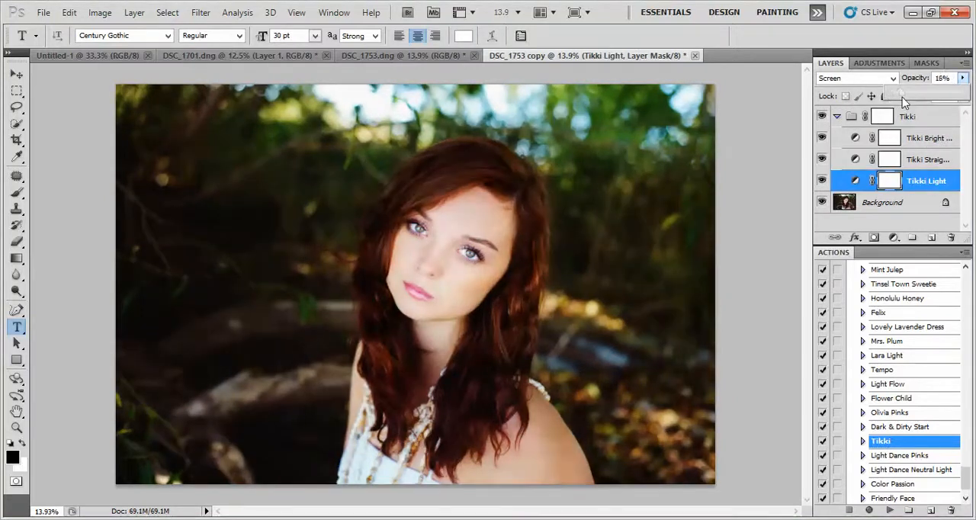
Try different opacities on the Tikki Straight Tones layer with Tikki Bright Star hidden, settle on 62%, and show Bright Star again.
{"action": "left_click", "coordinate": [824, 160]}
{"action": "left_click", "coordinate": [822, 139]}
{"action": "left_click", "coordinate": [823, 160]}
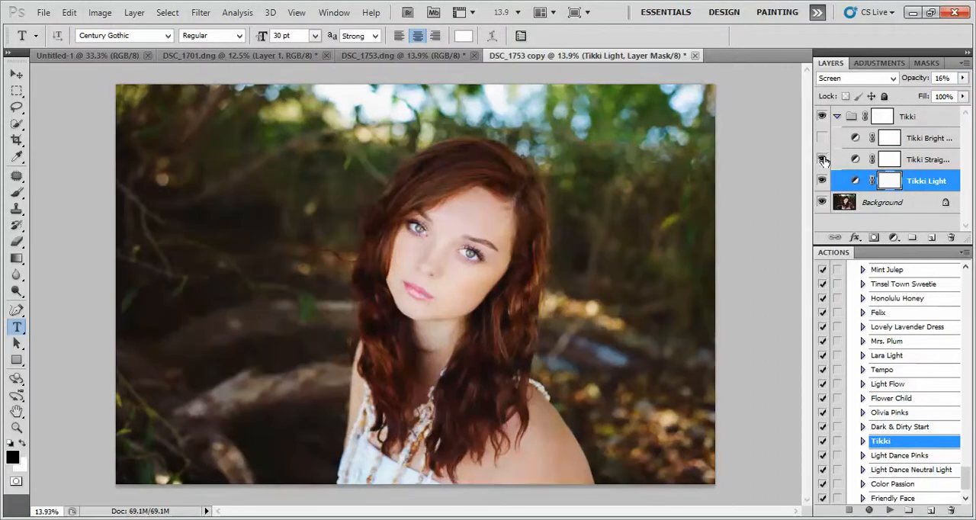
{"action": "left_click", "coordinate": [935, 159]}
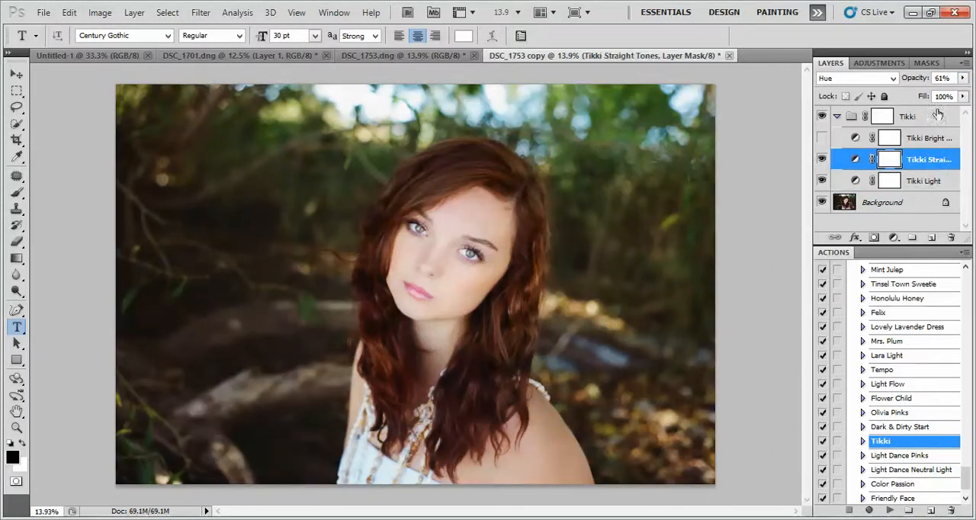
{"action": "left_click_drag", "start_coordinate": [963, 78], "coordinate": [974, 91]}
{"action": "left_click_drag", "start_coordinate": [885, 91], "coordinate": [928, 110]}
{"action": "left_click", "coordinate": [821, 137]}
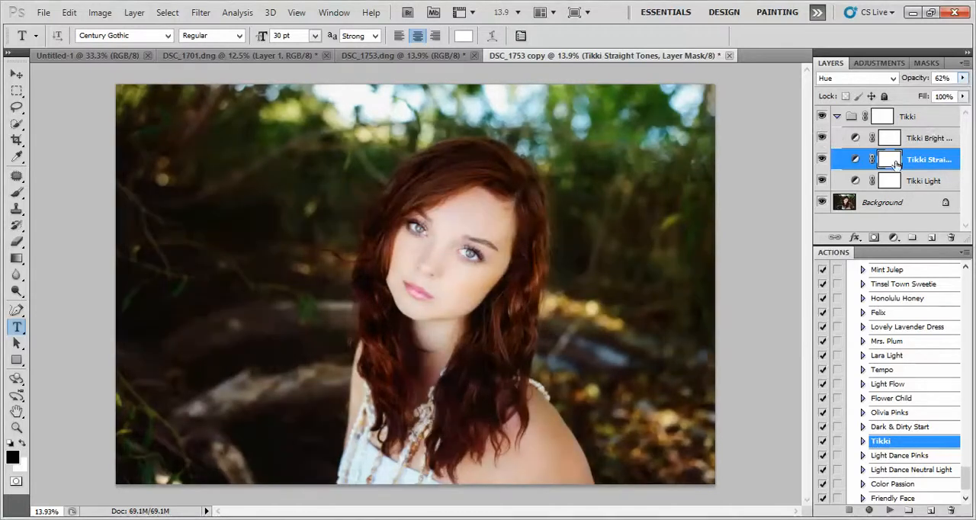
Reduce the opacity of the Tikki Bright Star layer, collapse the Tikki group and set the group's opacity to 91%.
{"action": "left_click", "coordinate": [930, 124]}
{"action": "left_click", "coordinate": [950, 141]}
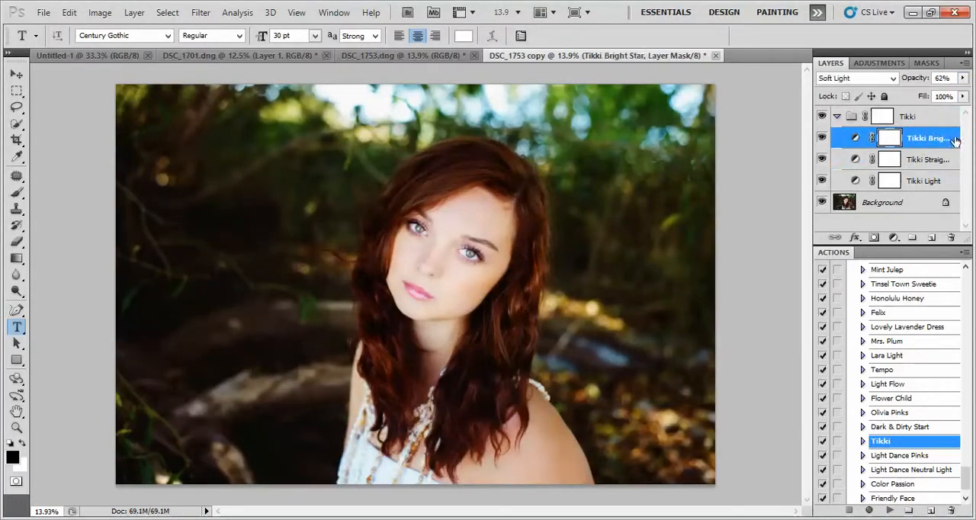
{"action": "left_click", "coordinate": [963, 78]}
{"action": "left_click_drag", "start_coordinate": [944, 97], "coordinate": [924, 94]}
{"action": "left_click", "coordinate": [837, 116]}
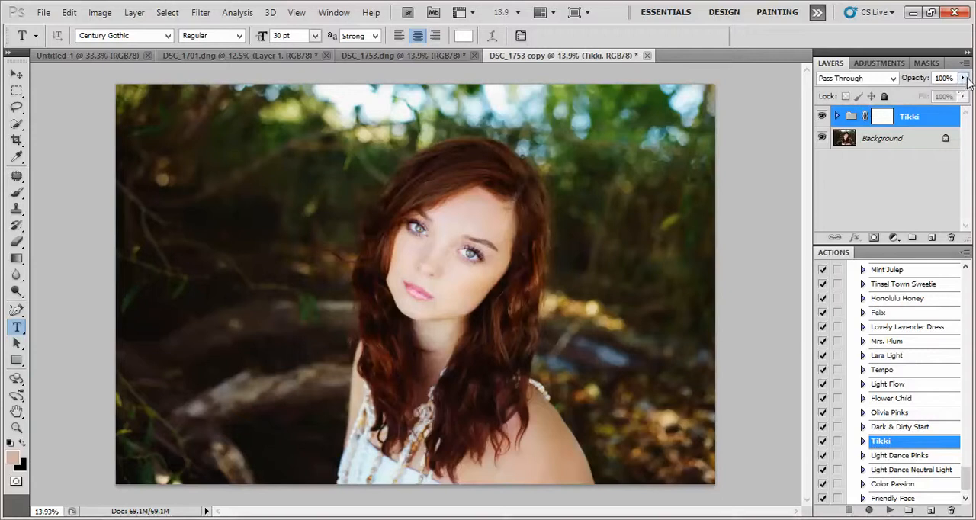
{"action": "left_click_drag", "start_coordinate": [963, 77], "coordinate": [958, 109]}
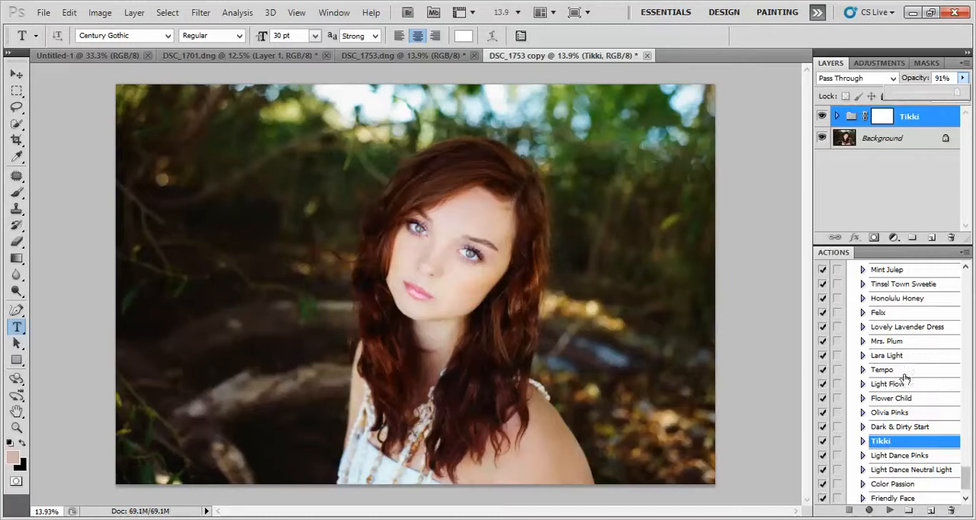
Play the Tinsel Town Sweetie action on top of the Tikki group.
{"action": "left_click", "coordinate": [968, 475]}
{"action": "mouse_move", "coordinate": [969, 474]}
{"action": "left_mouse_down"}
{"action": "mouse_move", "coordinate": [971, 456]}
{"action": "mouse_move", "coordinate": [967, 473]}
{"action": "left_mouse_up"}
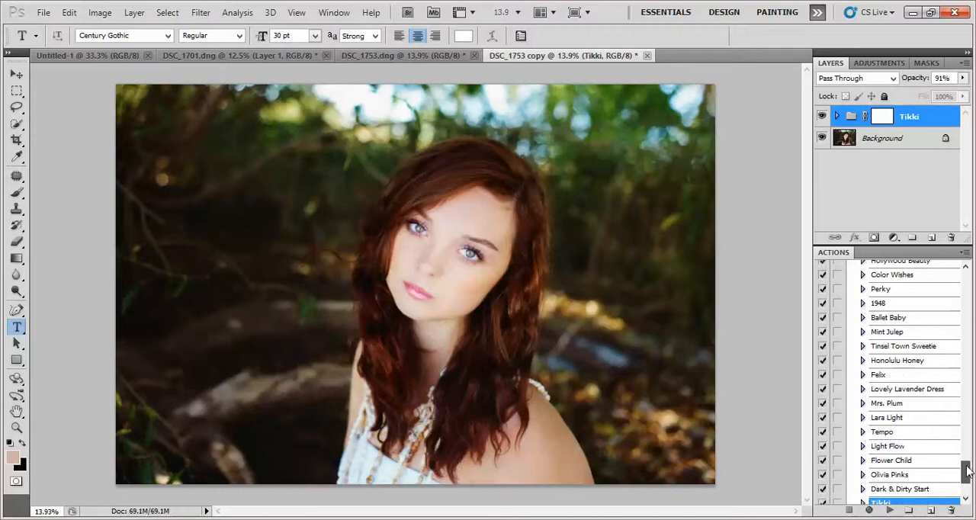
{"action": "left_click", "coordinate": [919, 350]}
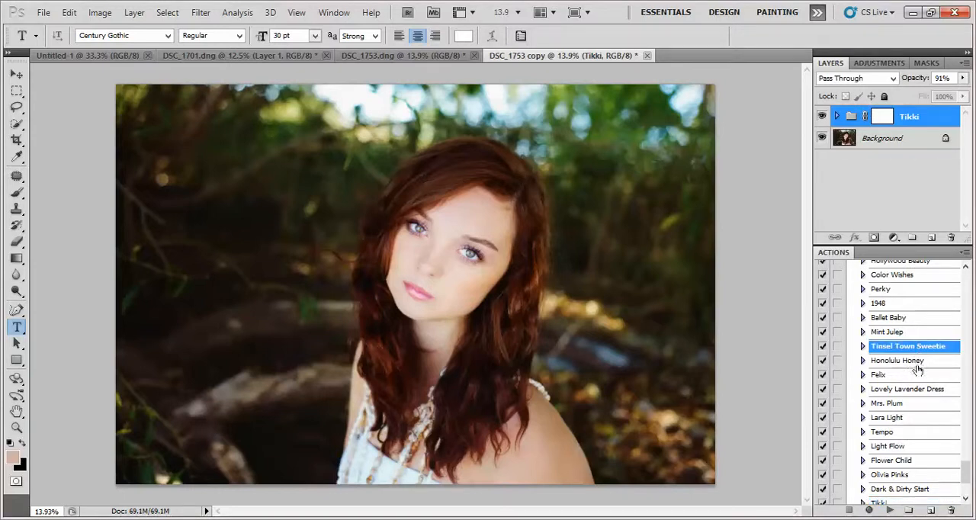
{"action": "left_click", "coordinate": [891, 510]}
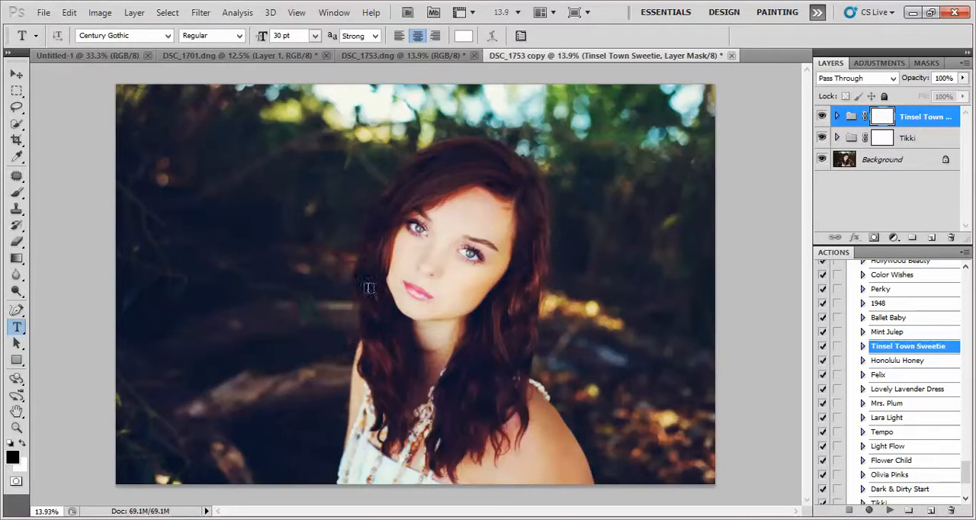
Examine the Tinsel Town Sweetie effect up close by toggling the group and its individual layers on and off.
{"action": "left_click", "coordinate": [17, 428]}
{"action": "left_click_drag", "start_coordinate": [478, 307], "coordinate": [526, 295]}
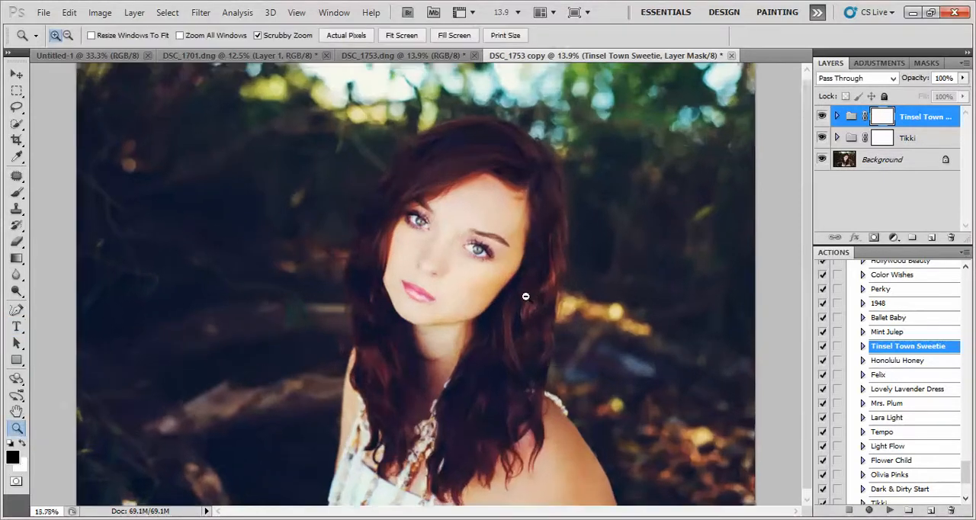
{"action": "left_click", "coordinate": [822, 116]}
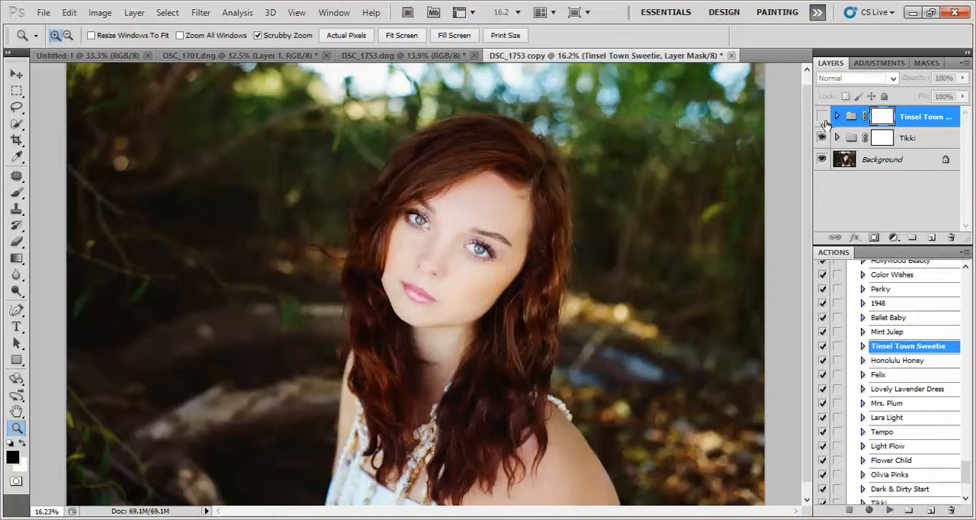
{"action": "left_click", "coordinate": [823, 116]}
{"action": "left_click", "coordinate": [837, 116]}
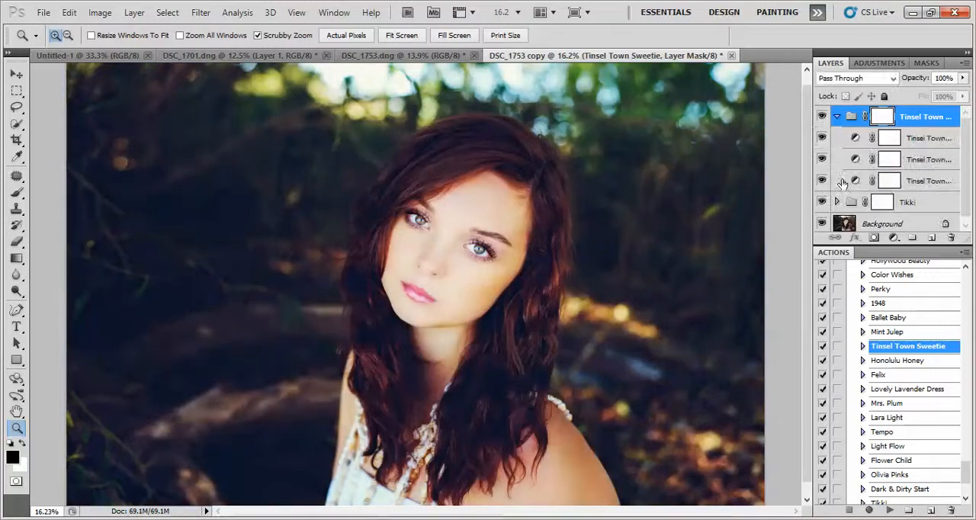
{"action": "left_click", "coordinate": [822, 138]}
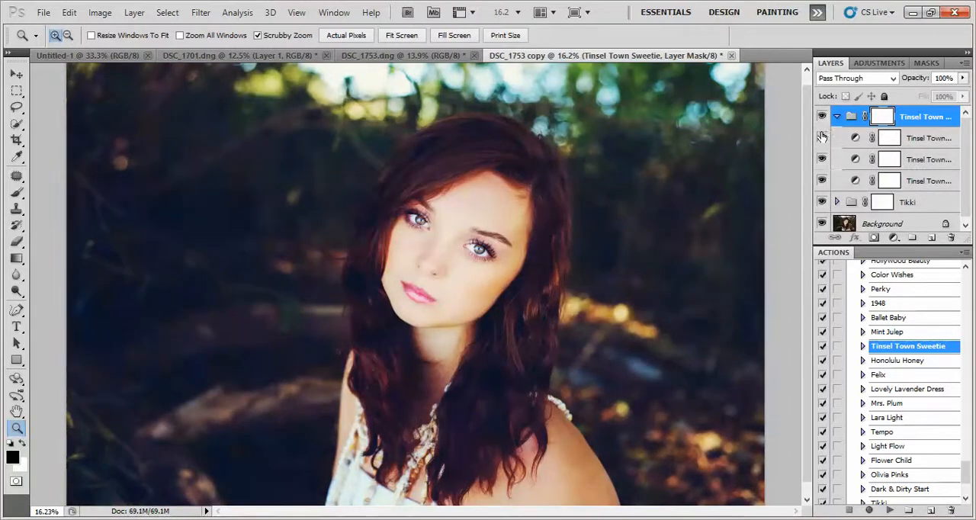
{"action": "left_click", "coordinate": [822, 138]}
{"action": "left_click", "coordinate": [822, 180]}
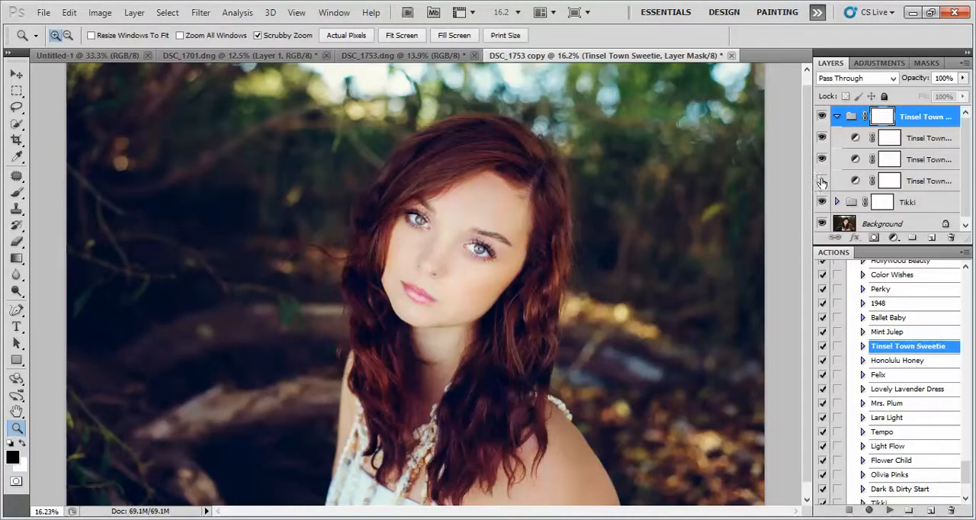
{"action": "left_click", "coordinate": [822, 181]}
Lightly mask the Tinsel Town Sweet Matte layer along the hairline around the face with a 143 px black brush at 29% opacity.
{"action": "left_click", "coordinate": [929, 181]}
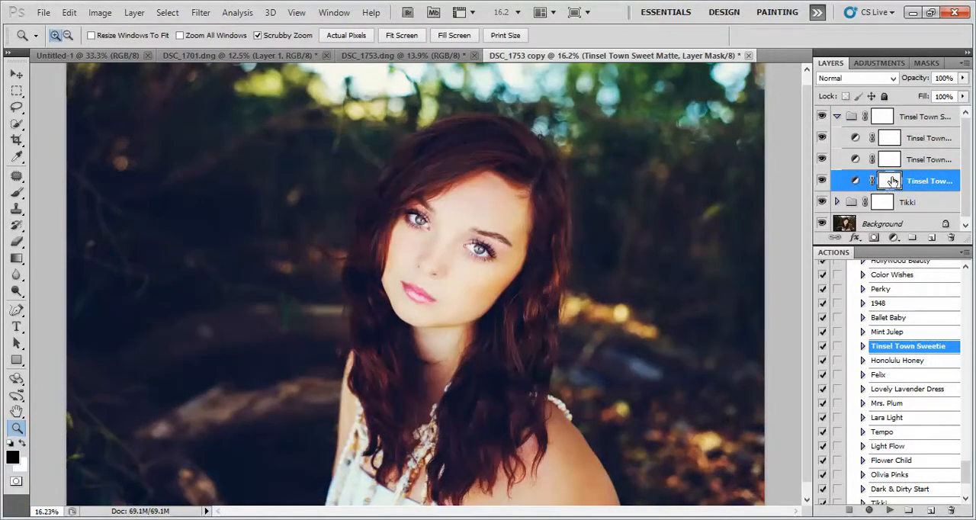
{"action": "left_click", "coordinate": [16, 192]}
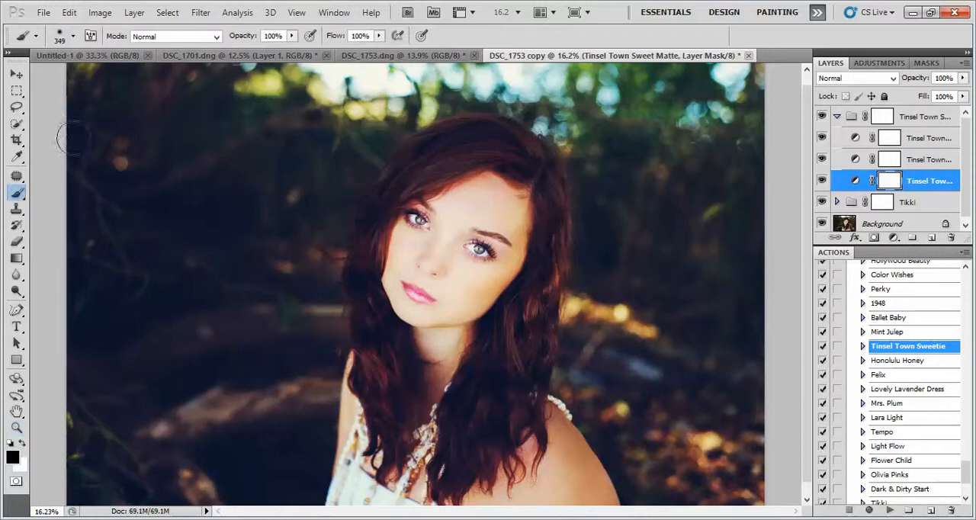
{"action": "left_click_drag", "start_coordinate": [291, 36], "coordinate": [241, 45]}
{"action": "left_click", "coordinate": [74, 36]}
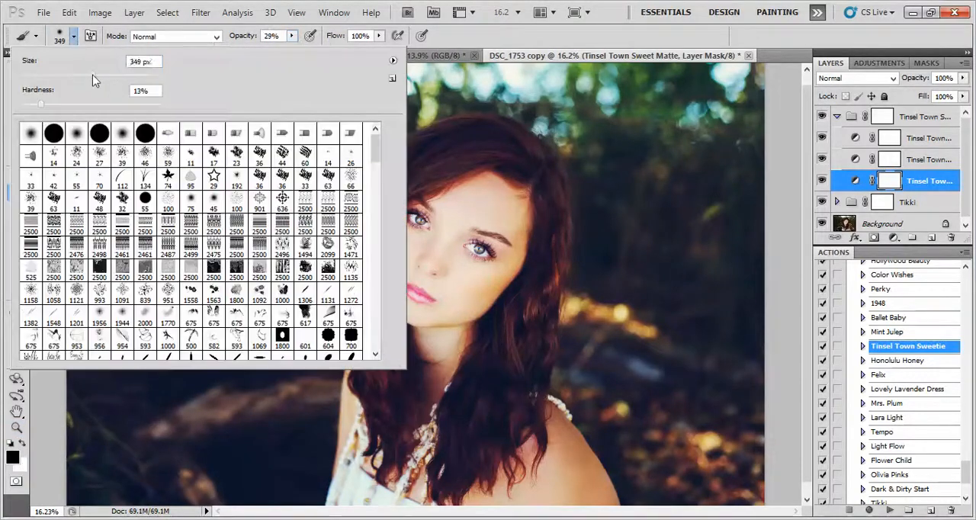
{"action": "left_click_drag", "start_coordinate": [41, 103], "coordinate": [36, 104]}
{"action": "left_click", "coordinate": [630, 38]}
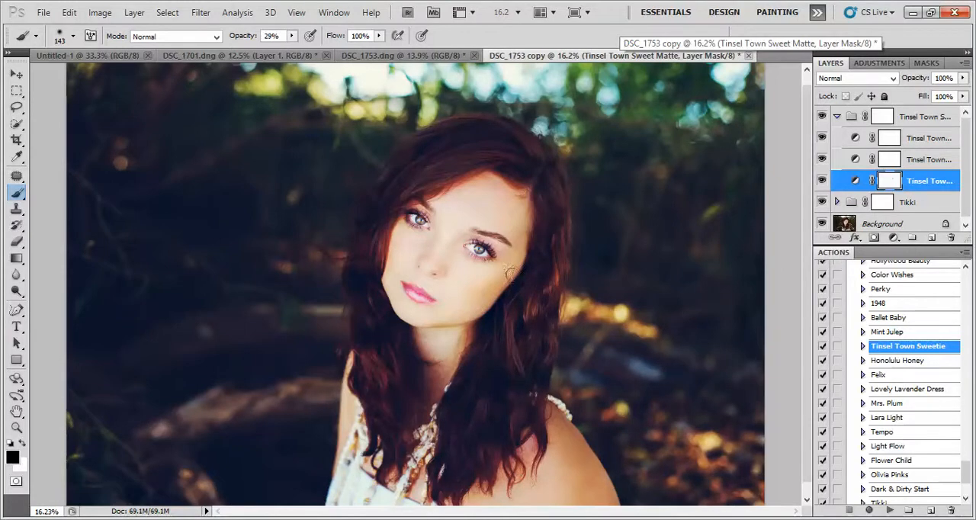
{"action": "left_click_drag", "start_coordinate": [517, 184], "coordinate": [500, 178]}
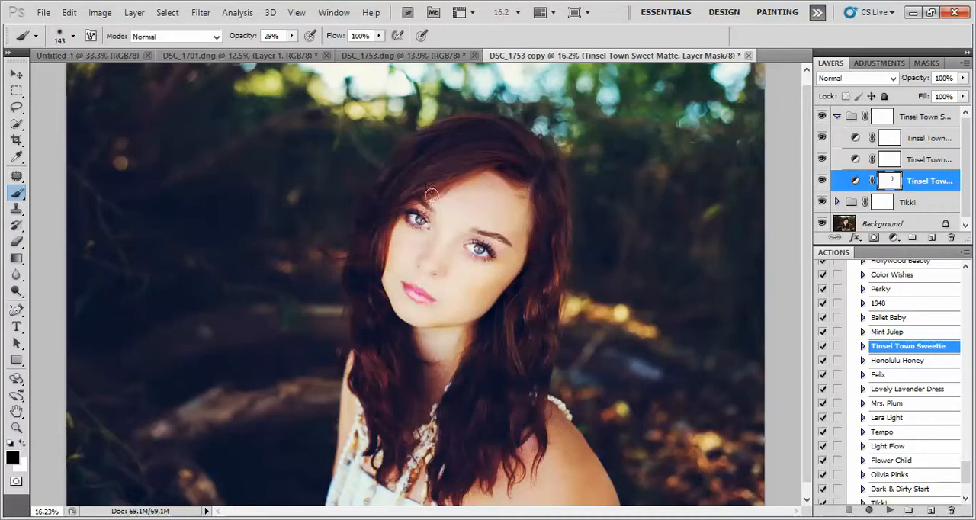
{"action": "mouse_move", "coordinate": [431, 195]}
{"action": "left_mouse_down"}
{"action": "mouse_move", "coordinate": [392, 216]}
{"action": "mouse_move", "coordinate": [372, 273]}
{"action": "mouse_move", "coordinate": [386, 212]}
{"action": "mouse_move", "coordinate": [382, 250]}
{"action": "left_mouse_up"}
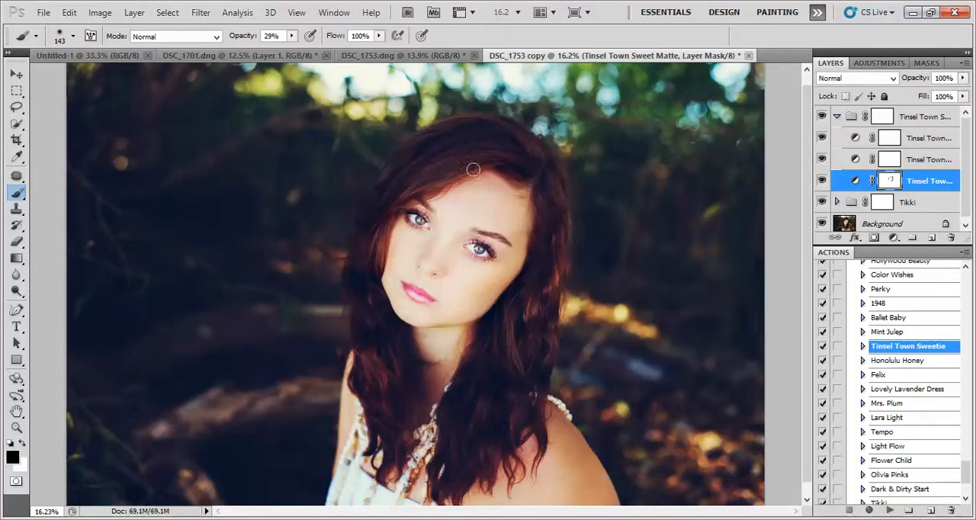
Mask the Tinsel Town Sweet Matte layer over the hair with a 400 px brush at 24% opacity and set the layer's opacity to 47%.
{"action": "left_click", "coordinate": [291, 36]}
{"action": "mouse_move", "coordinate": [290, 52]}
{"action": "left_mouse_down"}
{"action": "mouse_move", "coordinate": [342, 52]}
{"action": "mouse_move", "coordinate": [291, 49]}
{"action": "left_mouse_up"}
{"action": "left_click", "coordinate": [522, 35]}
{"action": "left_click_drag", "start_coordinate": [504, 202], "coordinate": [493, 186]}
{"action": "key", "text": "bracketright"}
{"action": "key", "text": "bracketright"}
{"action": "key", "text": "bracketright"}
{"action": "key", "text": "bracketright"}
{"action": "key", "text": "bracketright"}
{"action": "key", "text": "bracketright"}
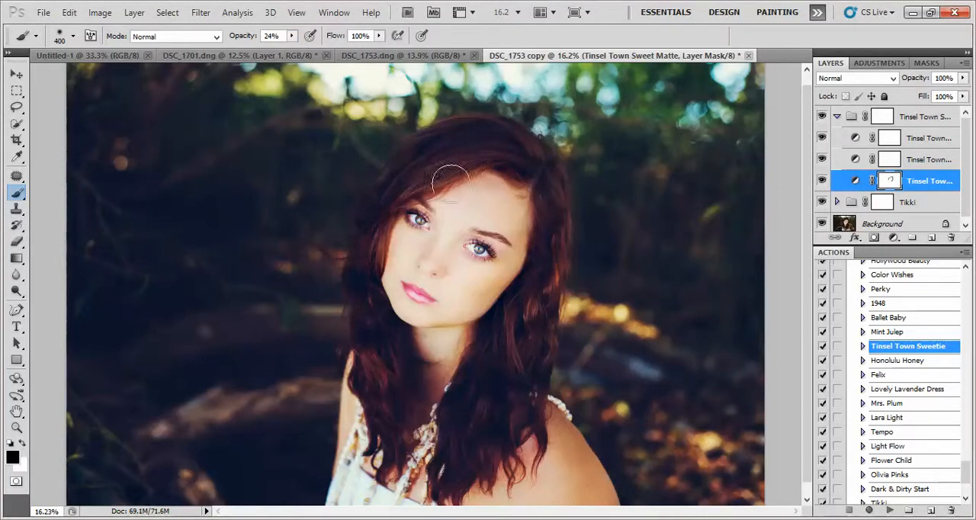
{"action": "mouse_move", "coordinate": [509, 162]}
{"action": "left_mouse_down"}
{"action": "mouse_move", "coordinate": [532, 203]}
{"action": "mouse_move", "coordinate": [519, 267]}
{"action": "mouse_move", "coordinate": [479, 293]}
{"action": "mouse_move", "coordinate": [491, 297]}
{"action": "mouse_move", "coordinate": [476, 311]}
{"action": "mouse_move", "coordinate": [543, 235]}
{"action": "mouse_move", "coordinate": [535, 189]}
{"action": "mouse_move", "coordinate": [393, 227]}
{"action": "mouse_move", "coordinate": [385, 277]}
{"action": "mouse_move", "coordinate": [418, 362]}
{"action": "mouse_move", "coordinate": [432, 351]}
{"action": "mouse_move", "coordinate": [418, 358]}
{"action": "mouse_move", "coordinate": [432, 356]}
{"action": "mouse_move", "coordinate": [431, 418]}
{"action": "mouse_move", "coordinate": [444, 363]}
{"action": "mouse_move", "coordinate": [520, 432]}
{"action": "mouse_move", "coordinate": [534, 488]}
{"action": "mouse_move", "coordinate": [573, 494]}
{"action": "mouse_move", "coordinate": [571, 479]}
{"action": "mouse_move", "coordinate": [539, 494]}
{"action": "mouse_move", "coordinate": [559, 507]}
{"action": "mouse_move", "coordinate": [572, 463]}
{"action": "left_mouse_up"}
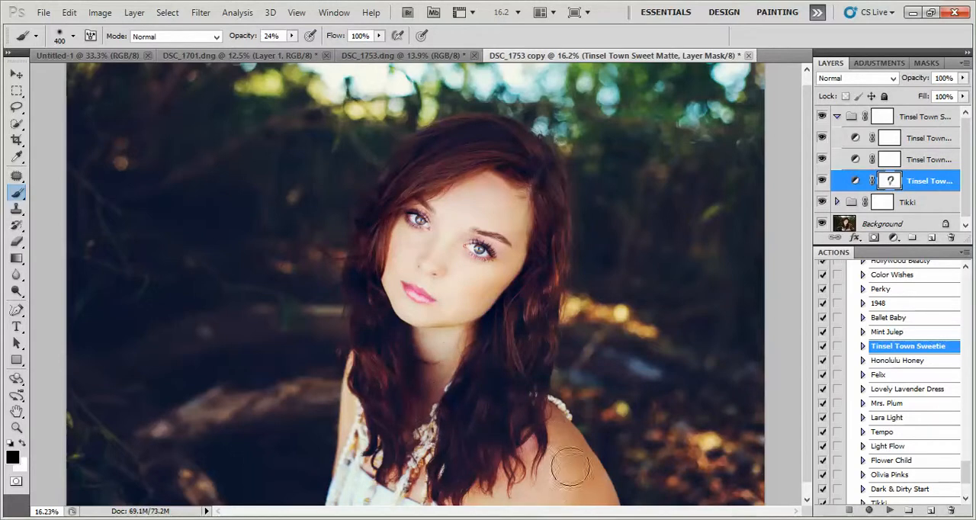
{"action": "left_click", "coordinate": [964, 78]}
{"action": "left_click_drag", "start_coordinate": [962, 93], "coordinate": [927, 100]}
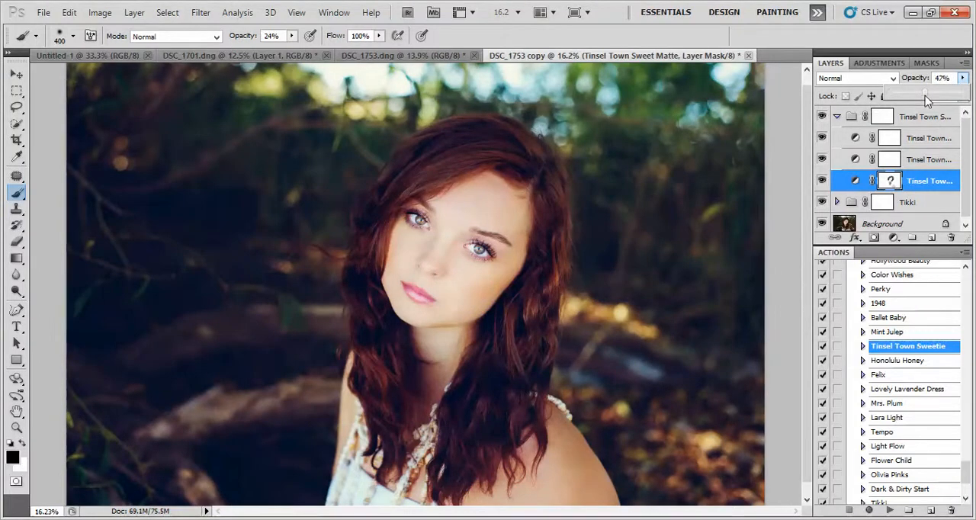
Try different opacities on the Tinsel Town Sweetie group and leave it at 100%.
{"action": "left_click", "coordinate": [912, 119]}
{"action": "left_click", "coordinate": [963, 78]}
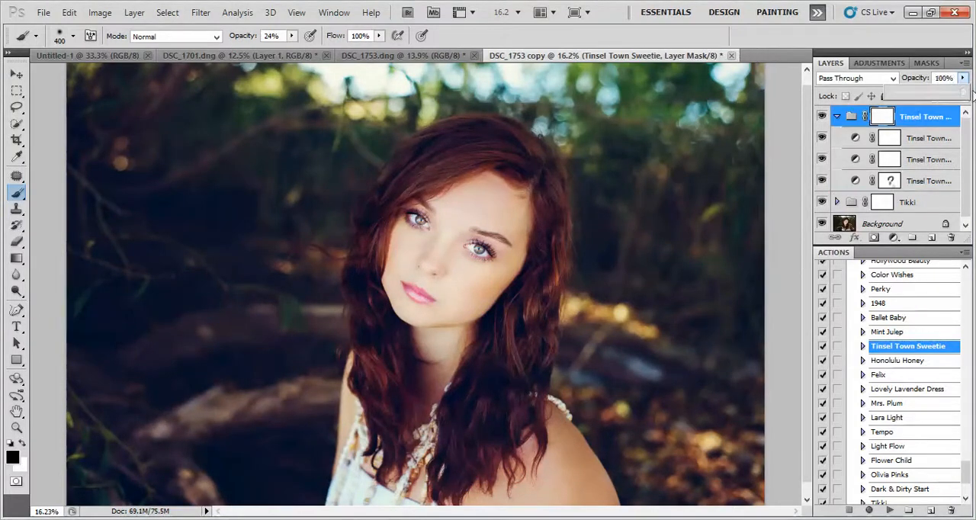
{"action": "mouse_move", "coordinate": [973, 94]}
{"action": "left_mouse_down"}
{"action": "mouse_move", "coordinate": [877, 97]}
{"action": "mouse_move", "coordinate": [975, 105]}
{"action": "left_mouse_up"}
{"action": "mouse_move", "coordinate": [975, 105]}
{"action": "left_mouse_down"}
{"action": "mouse_move", "coordinate": [876, 95]}
{"action": "mouse_move", "coordinate": [965, 96]}
{"action": "mouse_move", "coordinate": [975, 115]}
{"action": "left_mouse_up"}
{"action": "left_click_drag", "start_coordinate": [963, 92], "coordinate": [974, 112]}
{"action": "left_click_drag", "start_coordinate": [808, 258], "coordinate": [809, 267]}
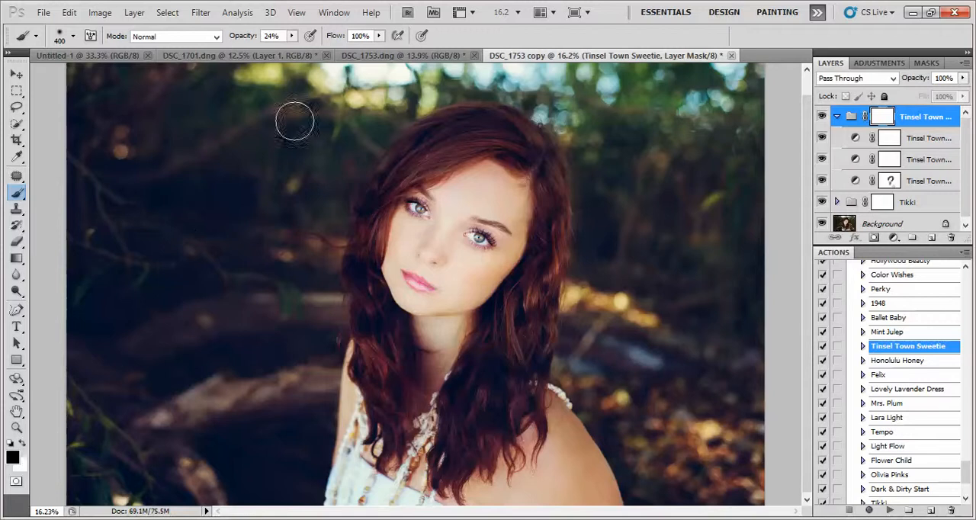
Set the brush opacity to 56%, try a mask stroke on the Tinsel Town Sweetie group over the hair, and undo the stroke.
{"action": "left_click", "coordinate": [292, 36]}
{"action": "left_click_drag", "start_coordinate": [293, 54], "coordinate": [317, 54]}
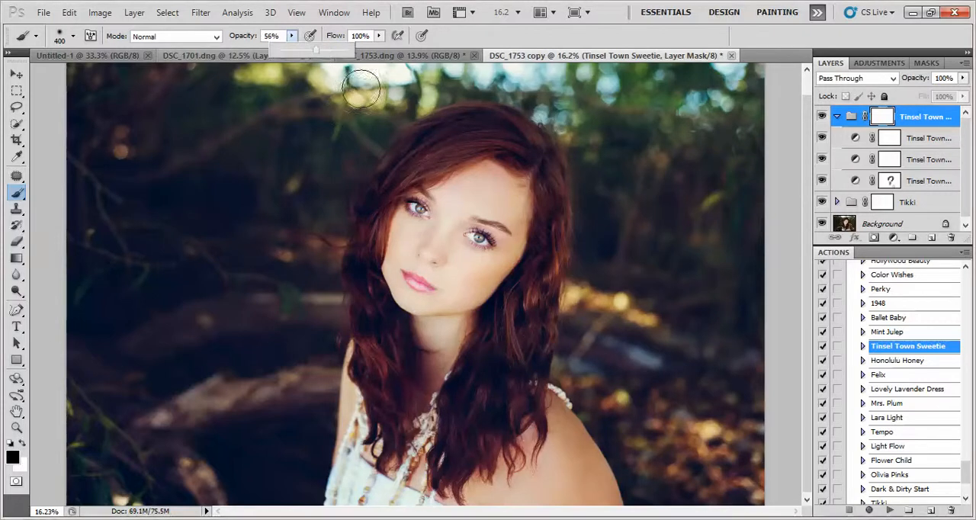
{"action": "mouse_move", "coordinate": [514, 288]}
{"action": "left_mouse_down"}
{"action": "mouse_move", "coordinate": [510, 343]}
{"action": "mouse_move", "coordinate": [540, 322]}
{"action": "mouse_move", "coordinate": [526, 330]}
{"action": "left_mouse_up"}
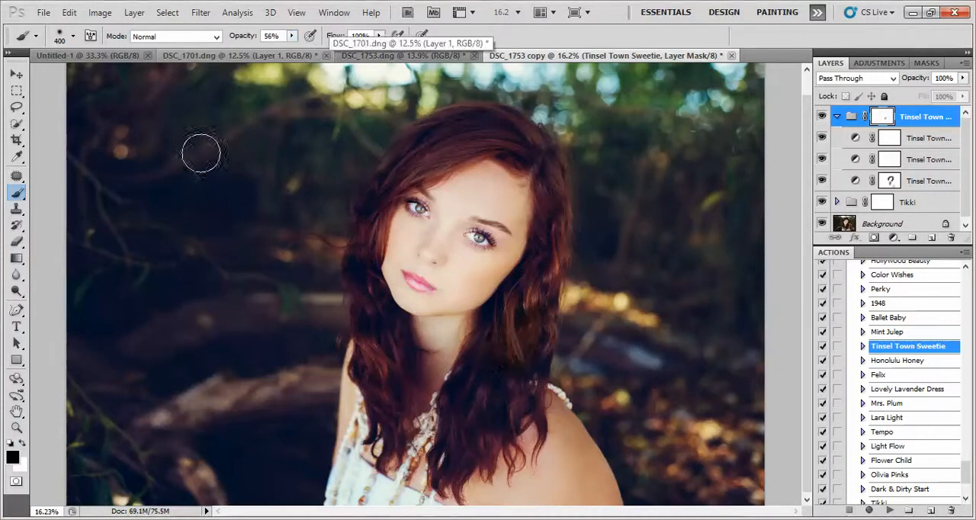
{"action": "left_click", "coordinate": [68, 12]}
{"action": "left_click", "coordinate": [107, 35]}
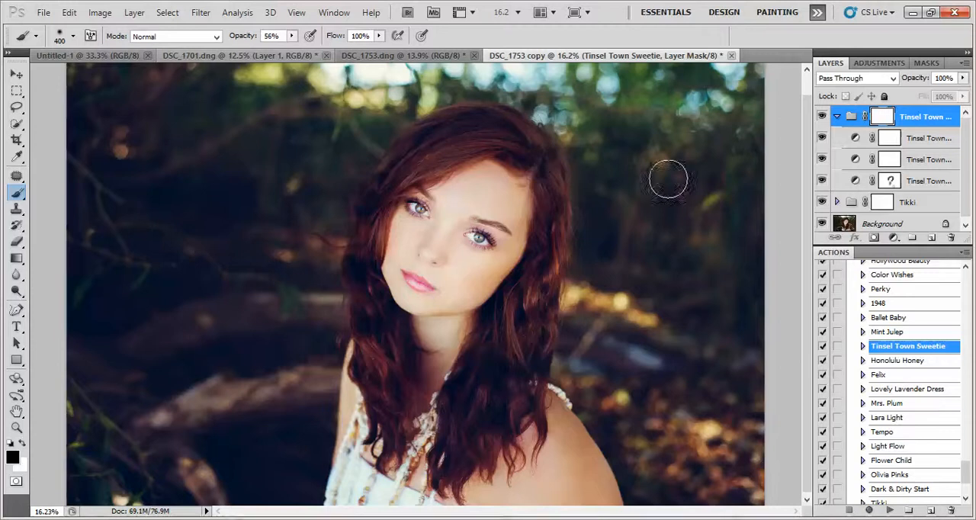
{"action": "left_click", "coordinate": [69, 13]}
{"action": "left_click", "coordinate": [107, 35]}
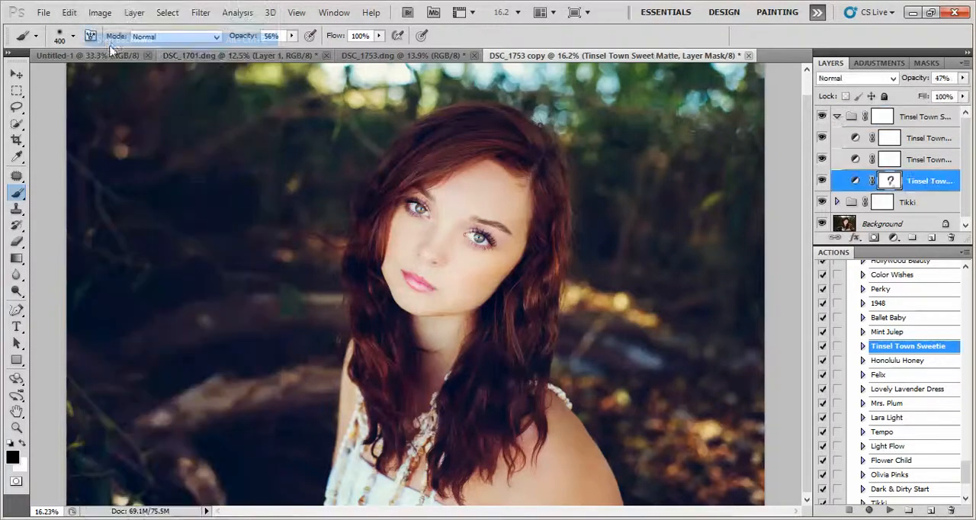
Compare the Tinsel Town Blues layer on and off and mask its effect over the hair with the brush at 56% opacity.
{"action": "left_click", "coordinate": [921, 140]}
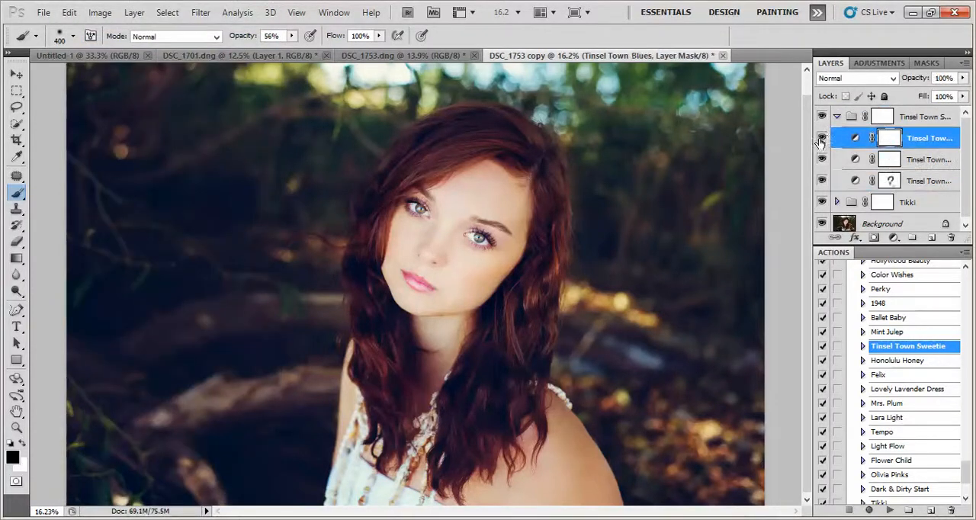
{"action": "left_click", "coordinate": [822, 138]}
{"action": "left_click", "coordinate": [823, 138]}
{"action": "mouse_move", "coordinate": [503, 357]}
{"action": "left_mouse_down"}
{"action": "mouse_move", "coordinate": [467, 399]}
{"action": "mouse_move", "coordinate": [484, 335]}
{"action": "mouse_move", "coordinate": [450, 465]}
{"action": "mouse_move", "coordinate": [472, 458]}
{"action": "mouse_move", "coordinate": [523, 399]}
{"action": "mouse_move", "coordinate": [549, 227]}
{"action": "mouse_move", "coordinate": [550, 249]}
{"action": "mouse_move", "coordinate": [552, 200]}
{"action": "mouse_move", "coordinate": [520, 151]}
{"action": "mouse_move", "coordinate": [447, 147]}
{"action": "mouse_move", "coordinate": [495, 127]}
{"action": "mouse_move", "coordinate": [479, 120]}
{"action": "mouse_move", "coordinate": [402, 161]}
{"action": "mouse_move", "coordinate": [422, 152]}
{"action": "mouse_move", "coordinate": [376, 225]}
{"action": "mouse_move", "coordinate": [373, 286]}
{"action": "mouse_move", "coordinate": [363, 250]}
{"action": "mouse_move", "coordinate": [376, 207]}
{"action": "mouse_move", "coordinate": [360, 216]}
{"action": "mouse_move", "coordinate": [394, 388]}
{"action": "mouse_move", "coordinate": [378, 324]}
{"action": "mouse_move", "coordinate": [376, 385]}
{"action": "mouse_move", "coordinate": [393, 433]}
{"action": "mouse_move", "coordinate": [421, 370]}
{"action": "mouse_move", "coordinate": [421, 386]}
{"action": "mouse_move", "coordinate": [452, 376]}
{"action": "mouse_move", "coordinate": [458, 420]}
{"action": "mouse_move", "coordinate": [401, 427]}
{"action": "mouse_move", "coordinate": [458, 419]}
{"action": "mouse_move", "coordinate": [446, 440]}
{"action": "mouse_move", "coordinate": [494, 400]}
{"action": "mouse_move", "coordinate": [522, 372]}
{"action": "mouse_move", "coordinate": [519, 364]}
{"action": "mouse_move", "coordinate": [505, 376]}
{"action": "mouse_move", "coordinate": [529, 299]}
{"action": "mouse_move", "coordinate": [507, 308]}
{"action": "mouse_move", "coordinate": [527, 292]}
{"action": "mouse_move", "coordinate": [510, 329]}
{"action": "left_mouse_up"}
{"action": "key", "text": "z"}
{"action": "mouse_move", "coordinate": [456, 303]}
{"action": "left_mouse_down"}
{"action": "mouse_move", "coordinate": [419, 308]}
{"action": "mouse_move", "coordinate": [603, 299]}
{"action": "mouse_move", "coordinate": [551, 305]}
{"action": "mouse_move", "coordinate": [745, 244]}
{"action": "left_mouse_up"}
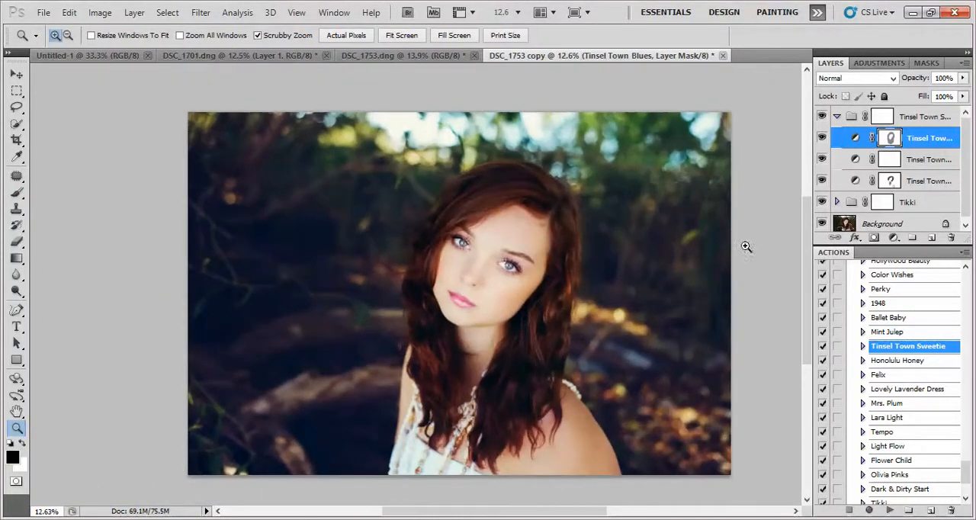
Collapse the Tinsel Town Sweetie group and set the group's opacity to 38%.
{"action": "left_click", "coordinate": [837, 117]}
{"action": "left_click", "coordinate": [924, 120]}
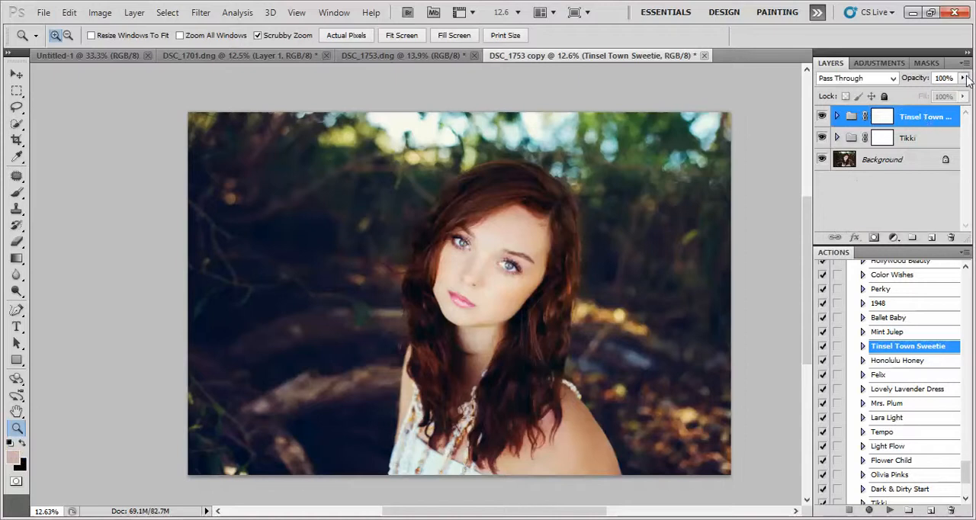
{"action": "left_click_drag", "start_coordinate": [964, 78], "coordinate": [921, 102]}
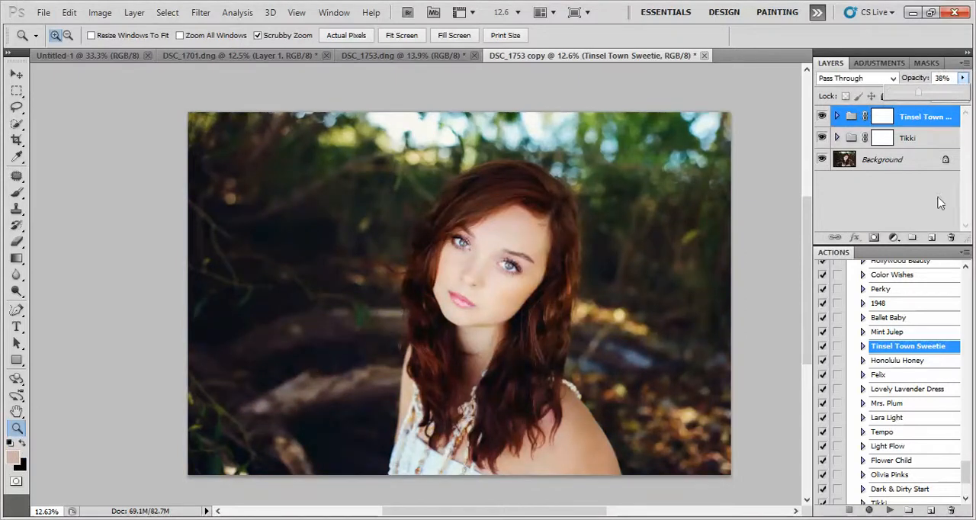
{"action": "left_click_drag", "start_coordinate": [808, 258], "coordinate": [809, 264]}
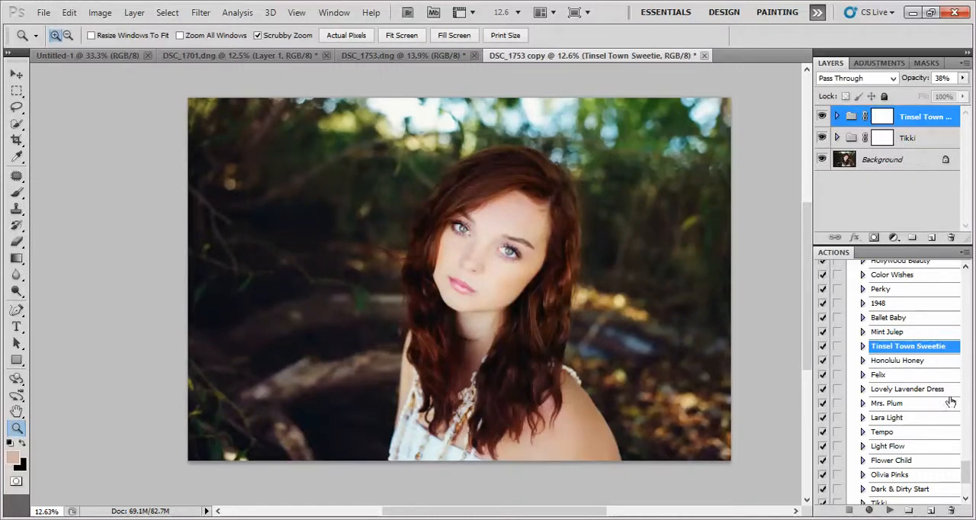
Play the Soft Matte Base action on top of the Tinsel Town Sweetie group and set the new group's opacity to 11%.
{"action": "left_click_drag", "start_coordinate": [966, 466], "coordinate": [967, 479]}
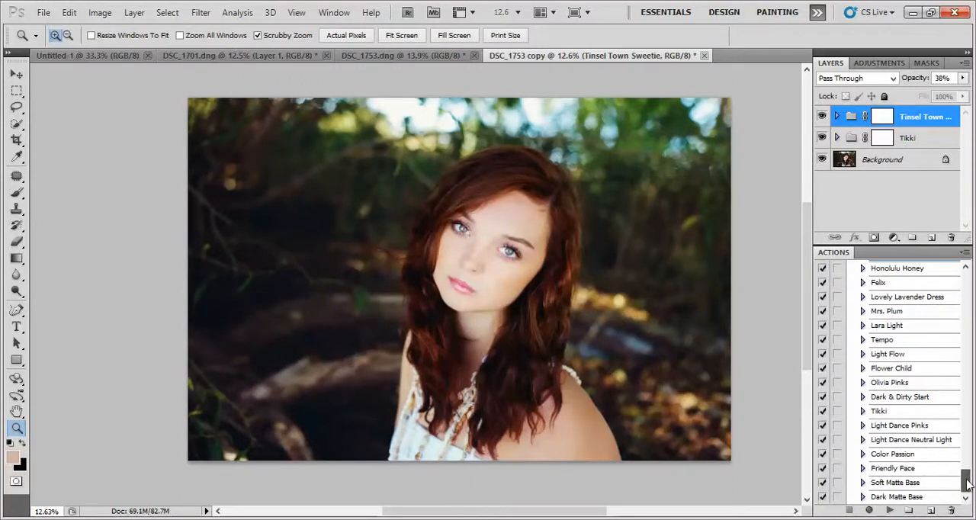
{"action": "left_click_drag", "start_coordinate": [967, 479], "coordinate": [969, 483]}
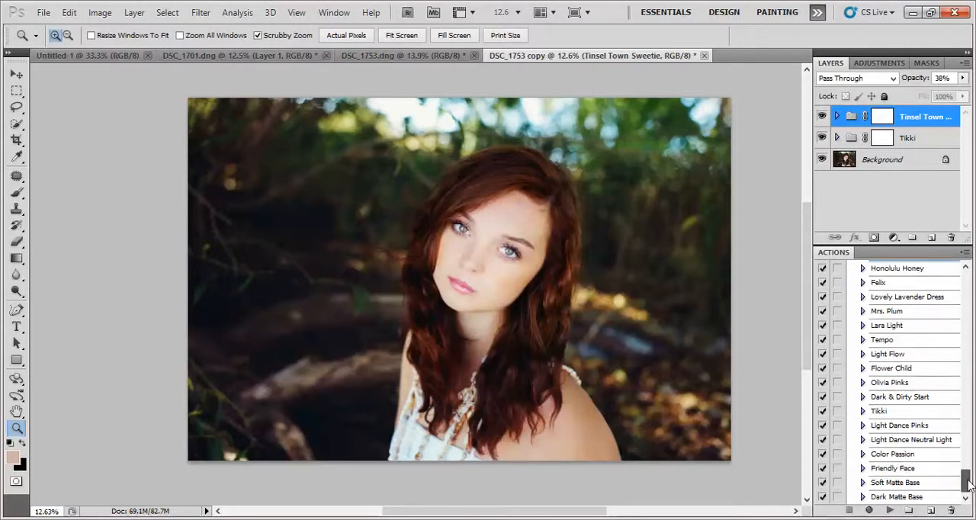
{"action": "left_click", "coordinate": [924, 487]}
{"action": "left_click", "coordinate": [889, 509]}
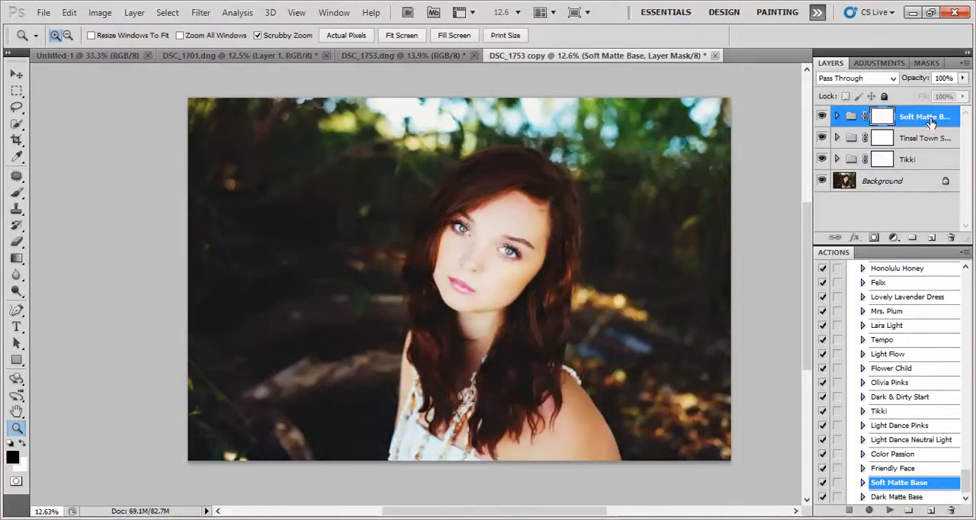
{"action": "left_click", "coordinate": [964, 78]}
{"action": "left_click_drag", "start_coordinate": [962, 92], "coordinate": [868, 90]}
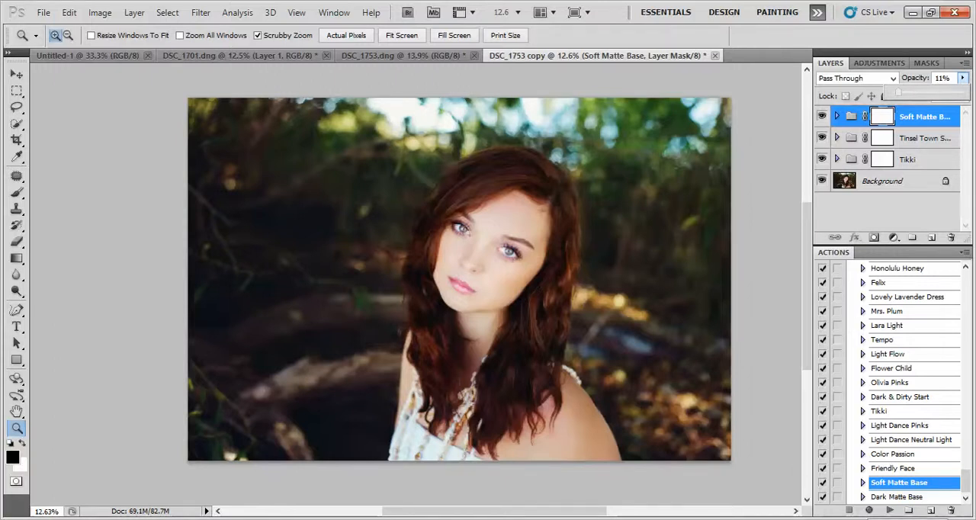
{"action": "left_click", "coordinate": [869, 519]}
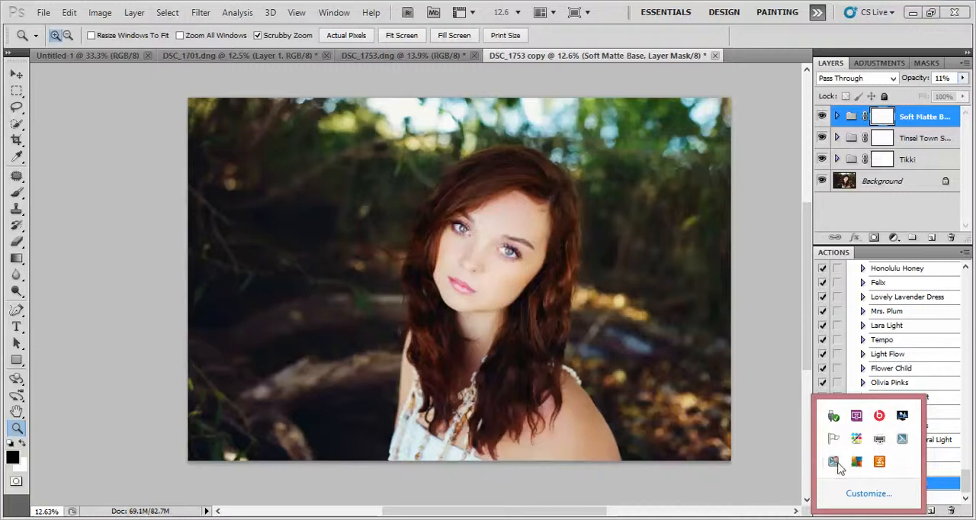